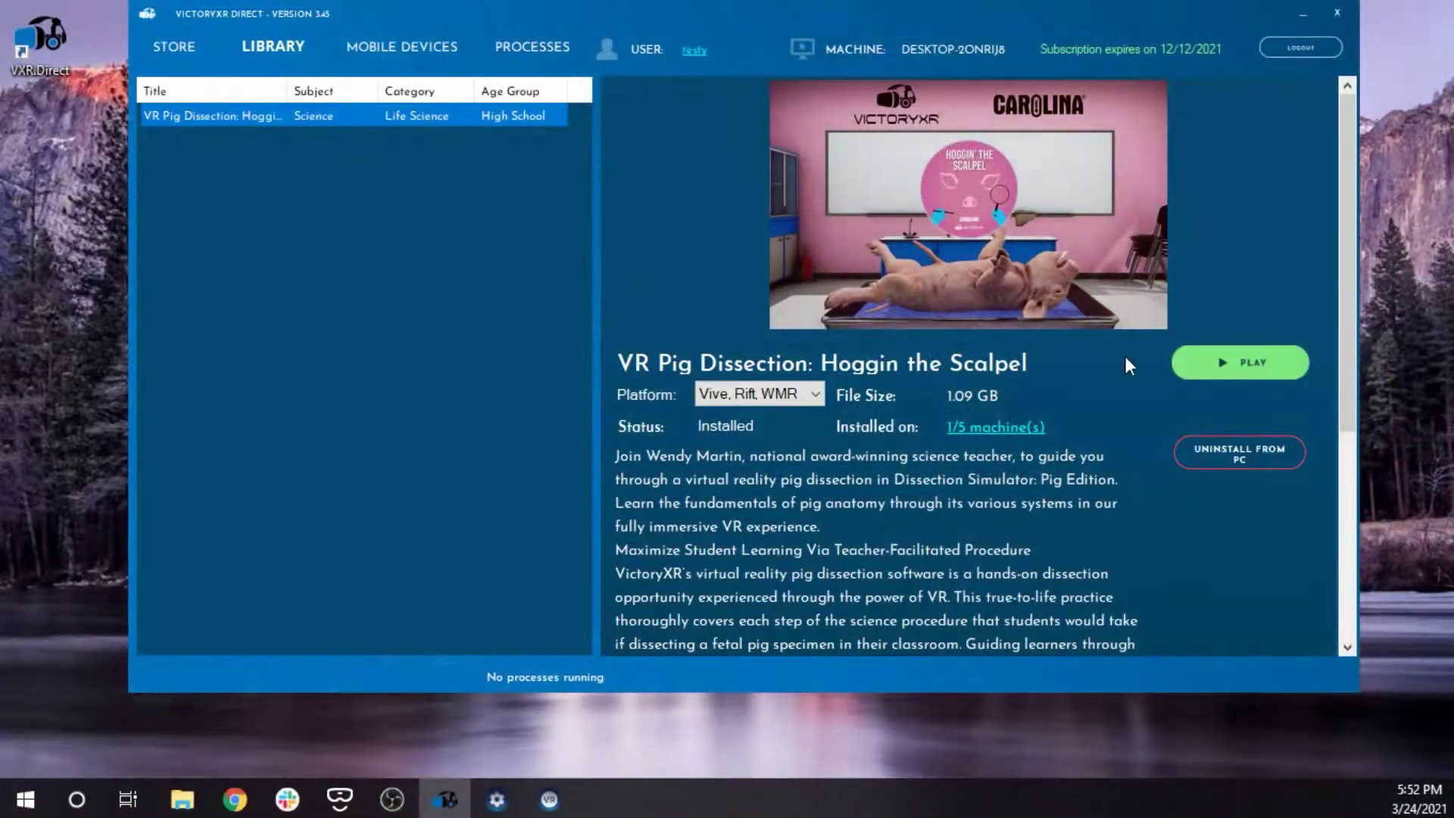
Try to play VR Pig Dissection, then agree to locate its missing executable in a file browser
left_click(1197, 374)
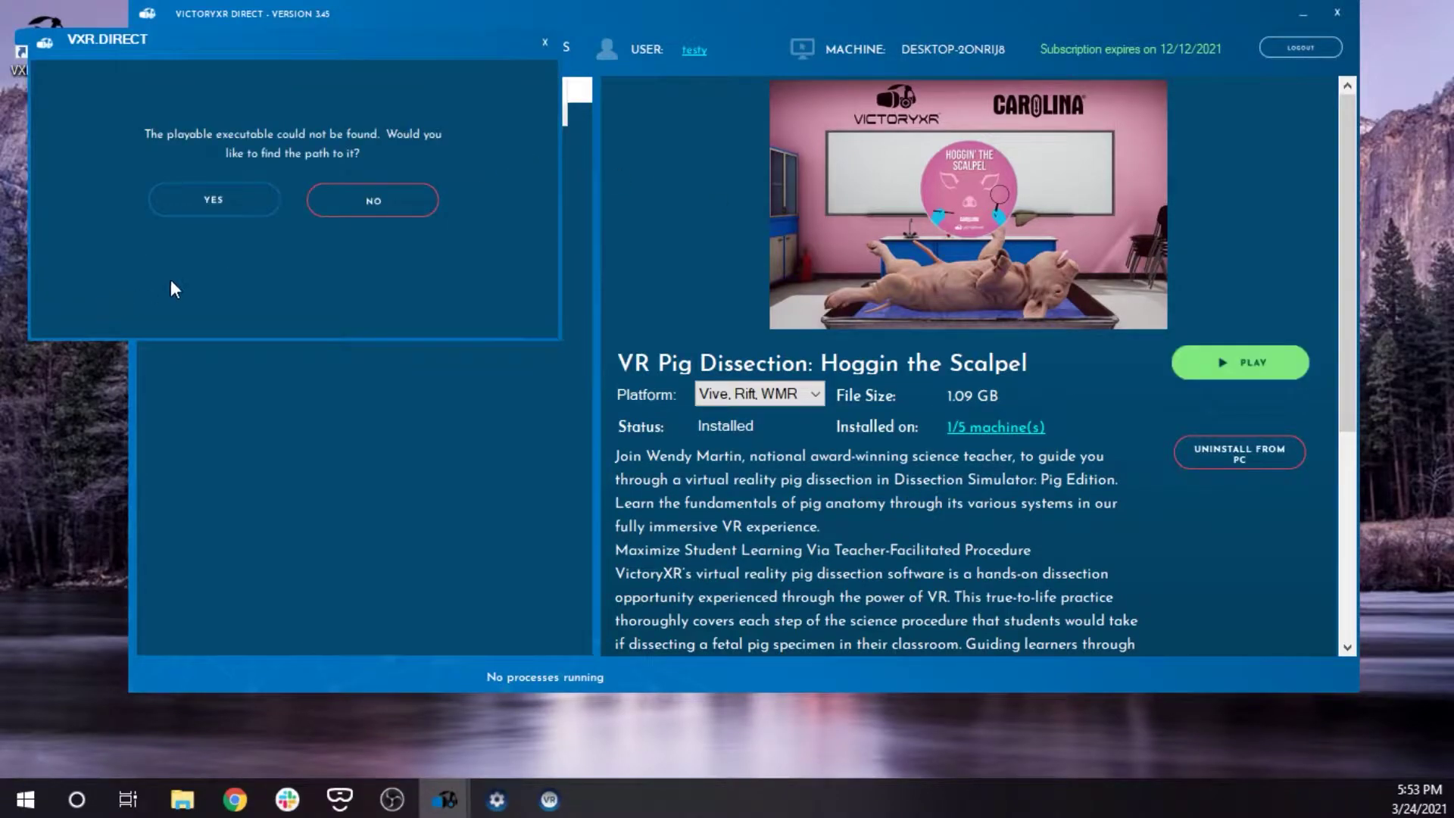
left_click(217, 200)
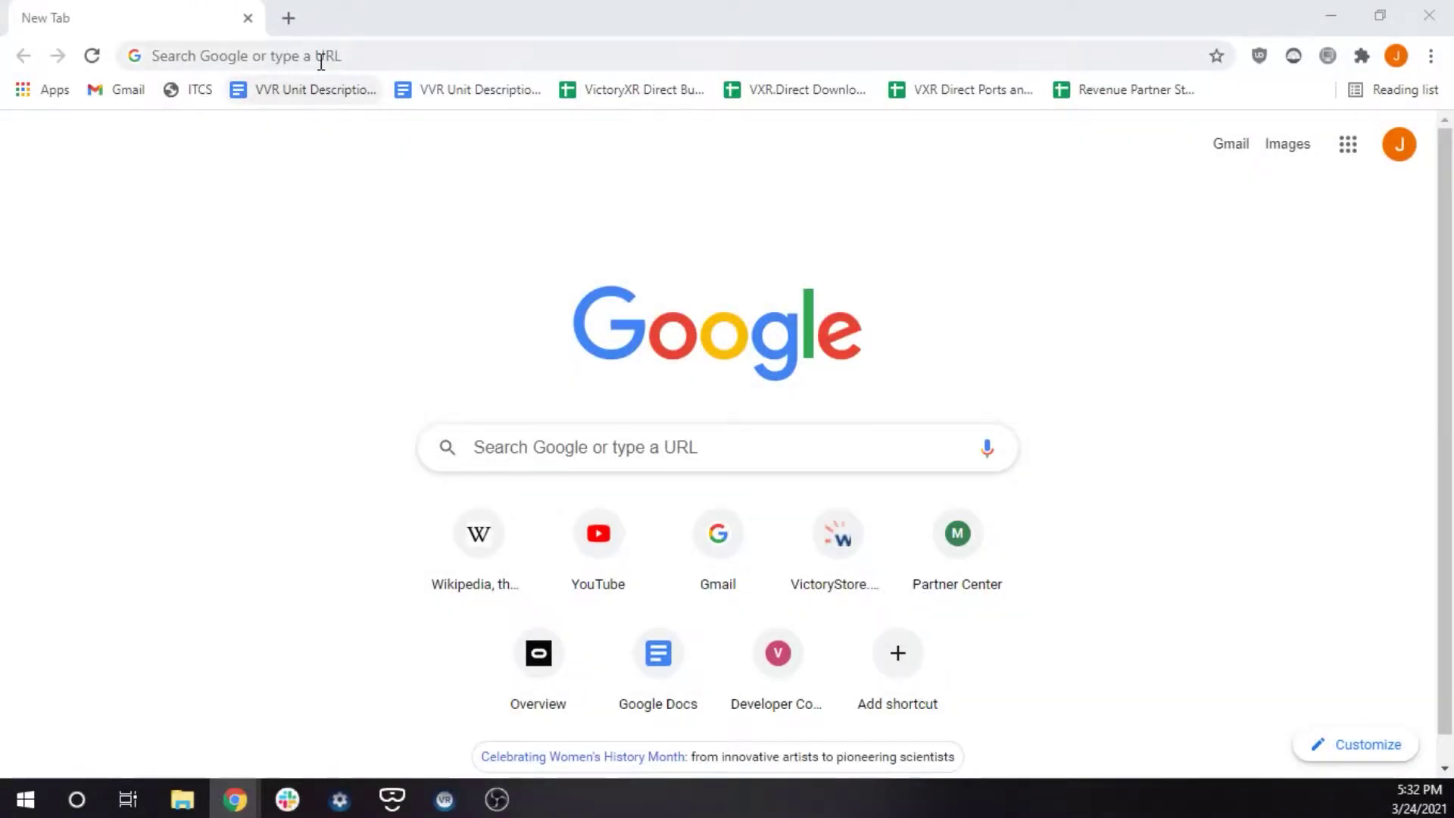
Go to the vxr.direct website in Chrome
left_click(333, 56)
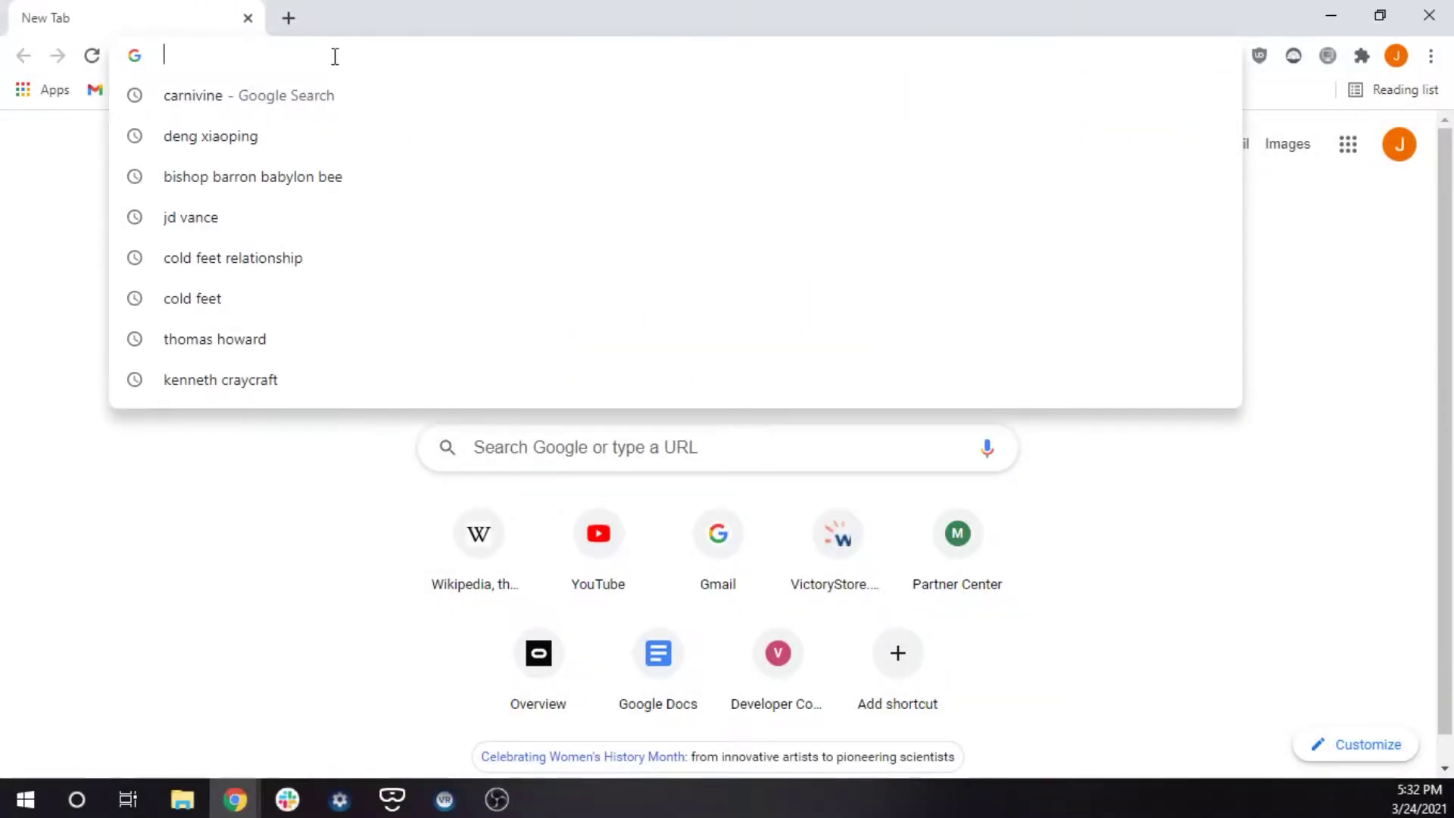
type("vxr.direct")
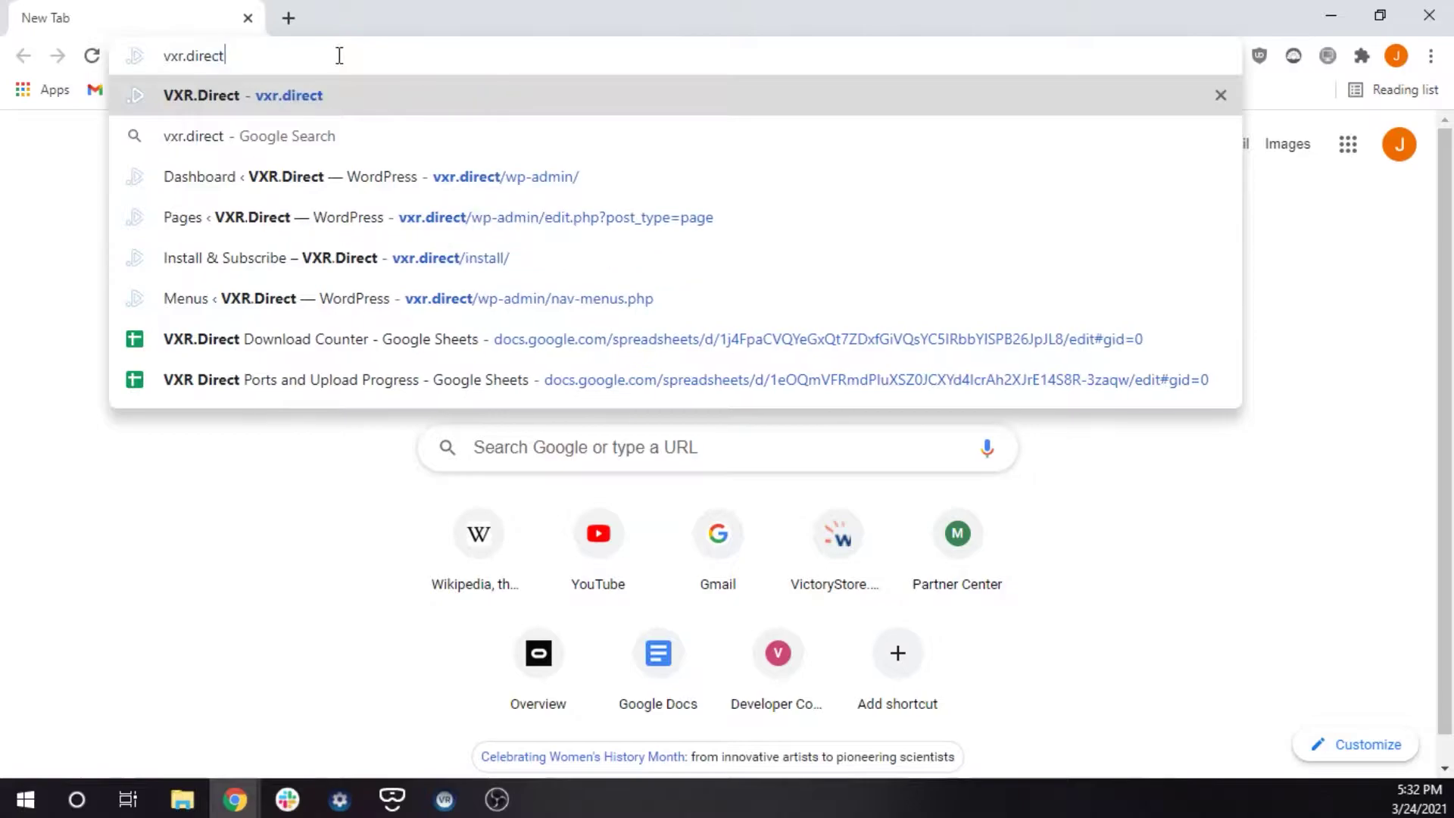
key("Return")
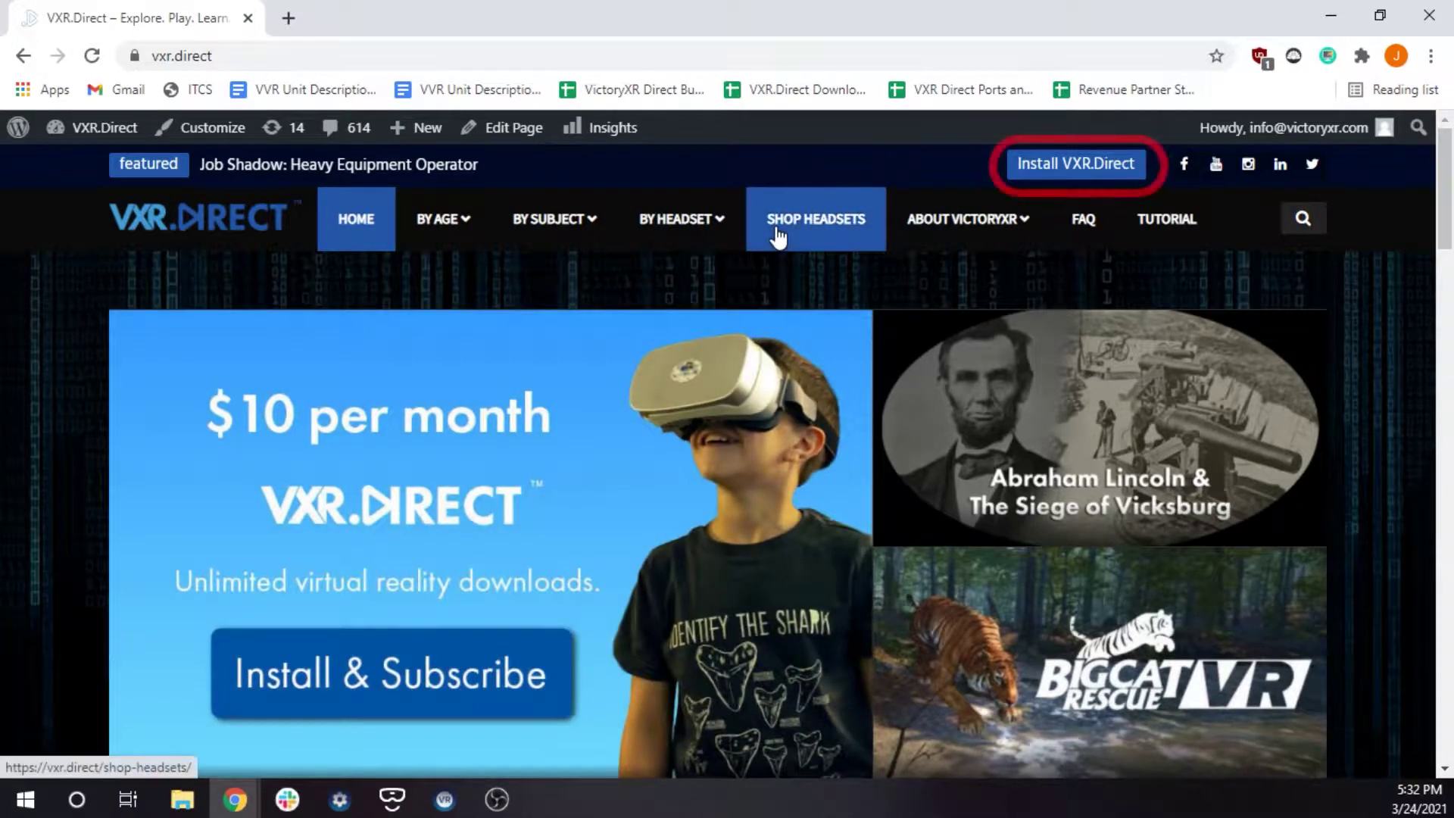
Download the VXR.Direct installer and run it anyway despite the Windows security warning
left_click(1095, 166)
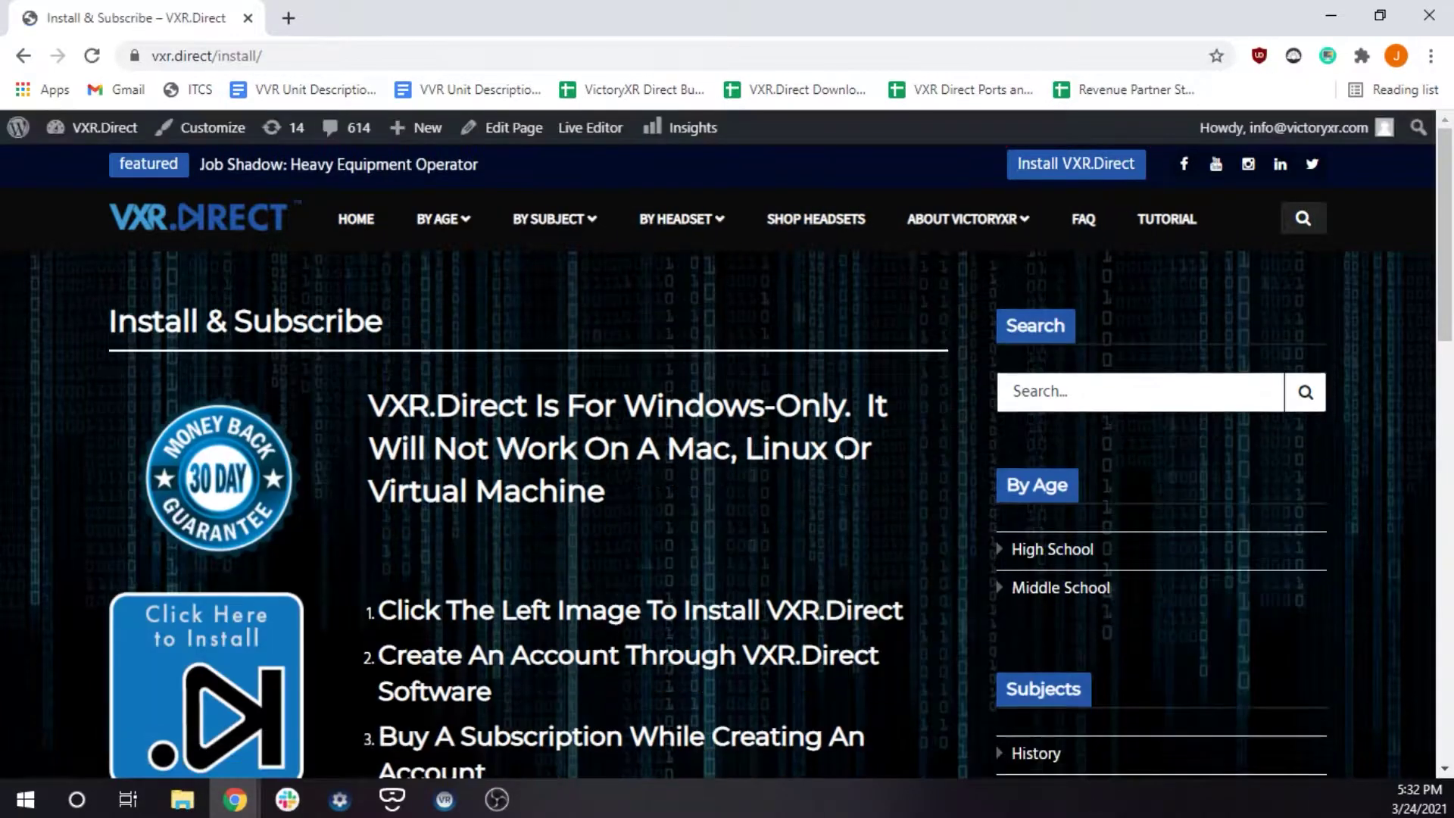
scroll(627, 462, "down", 3)
scroll(627, 462, "down", 1)
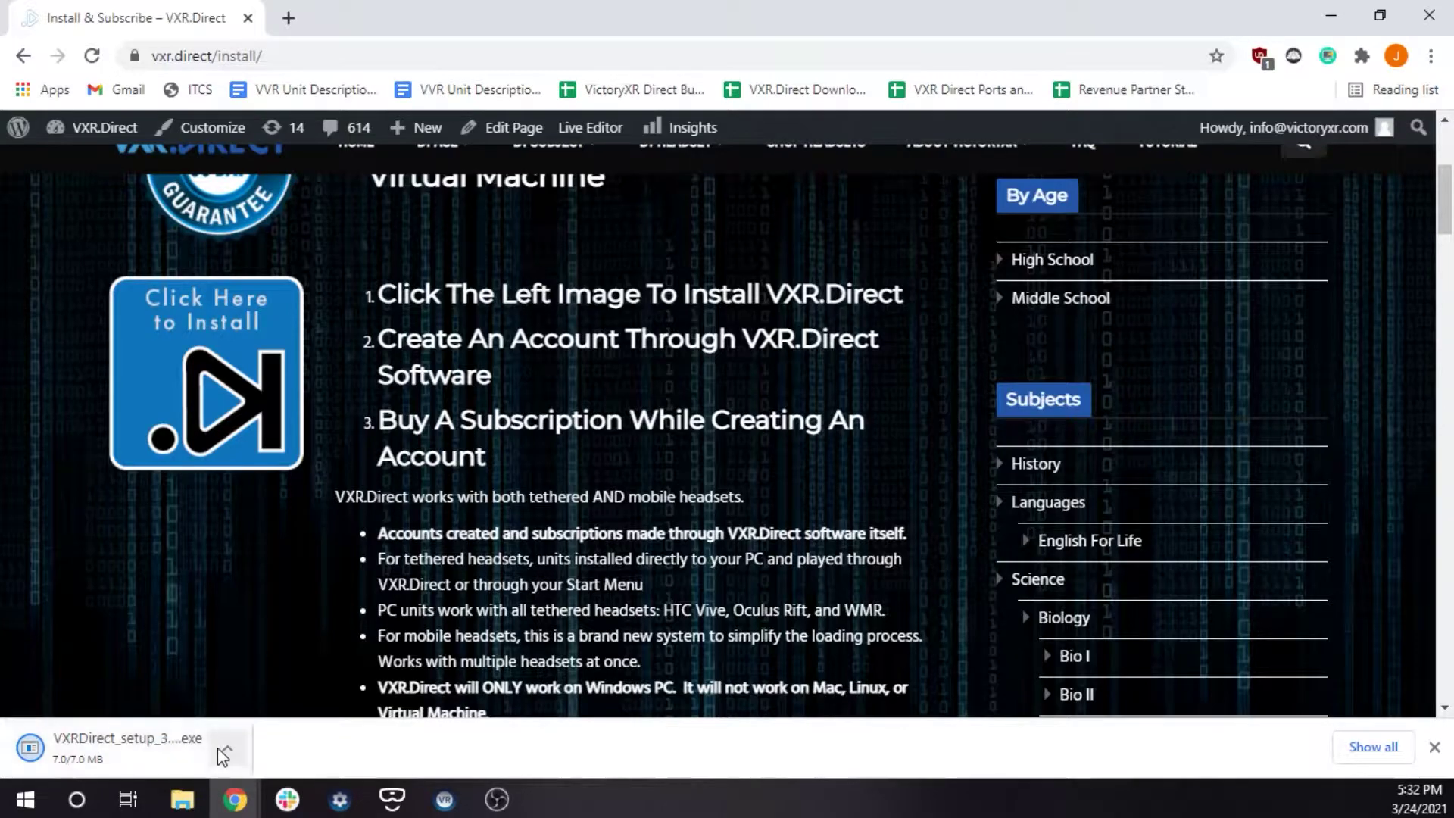
left_click(197, 752)
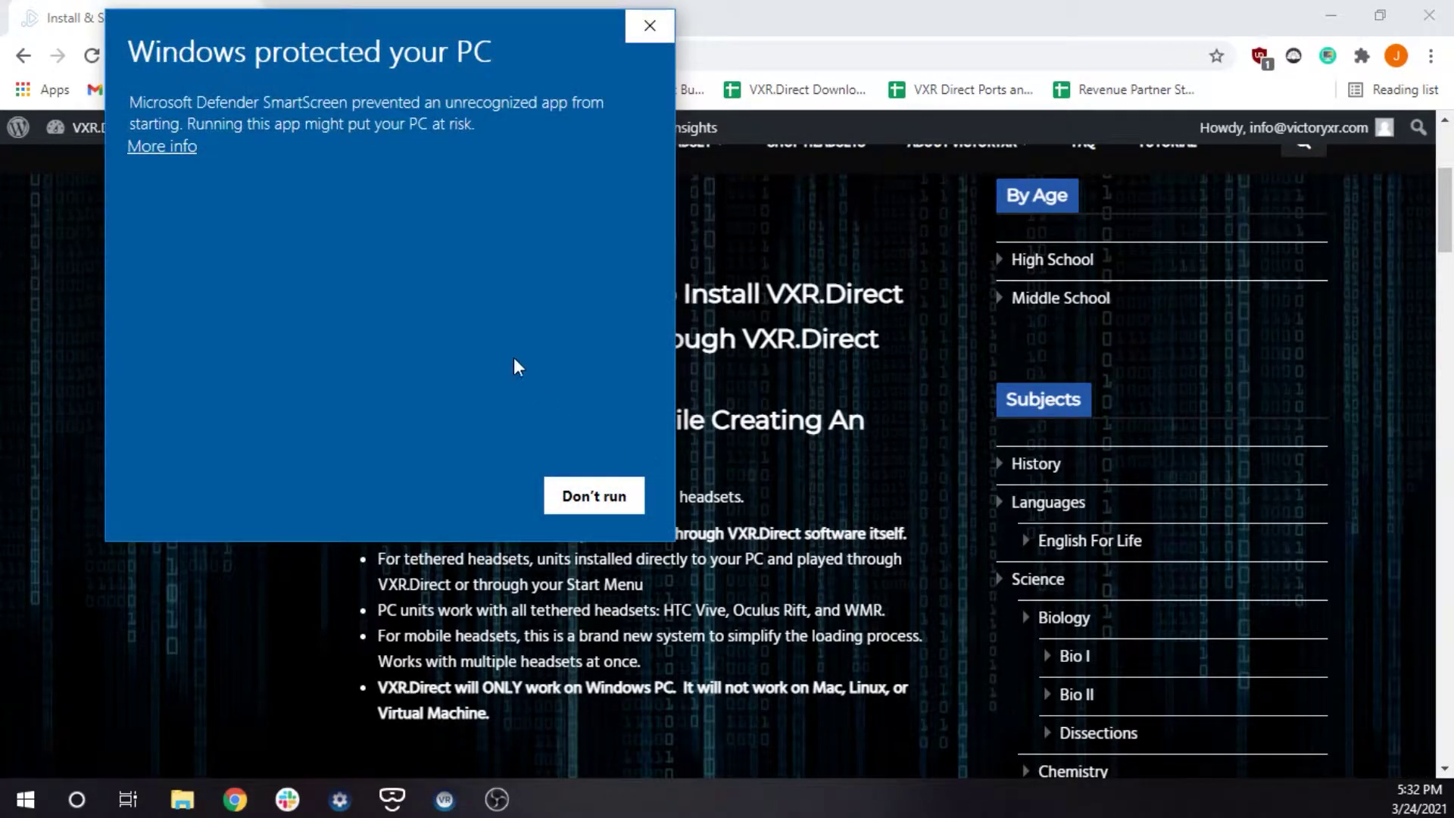
left_click(146, 147)
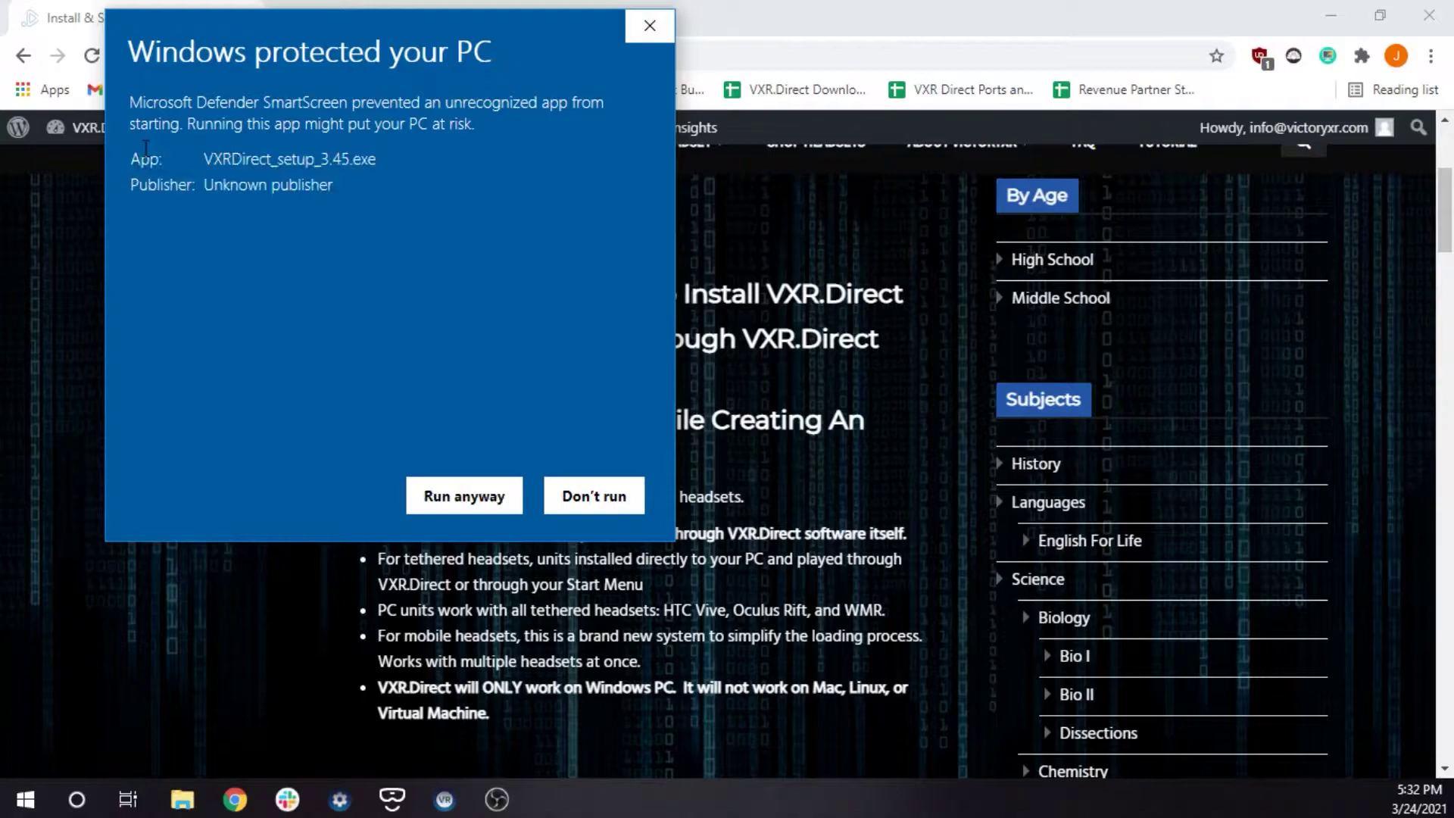
left_click(469, 498)
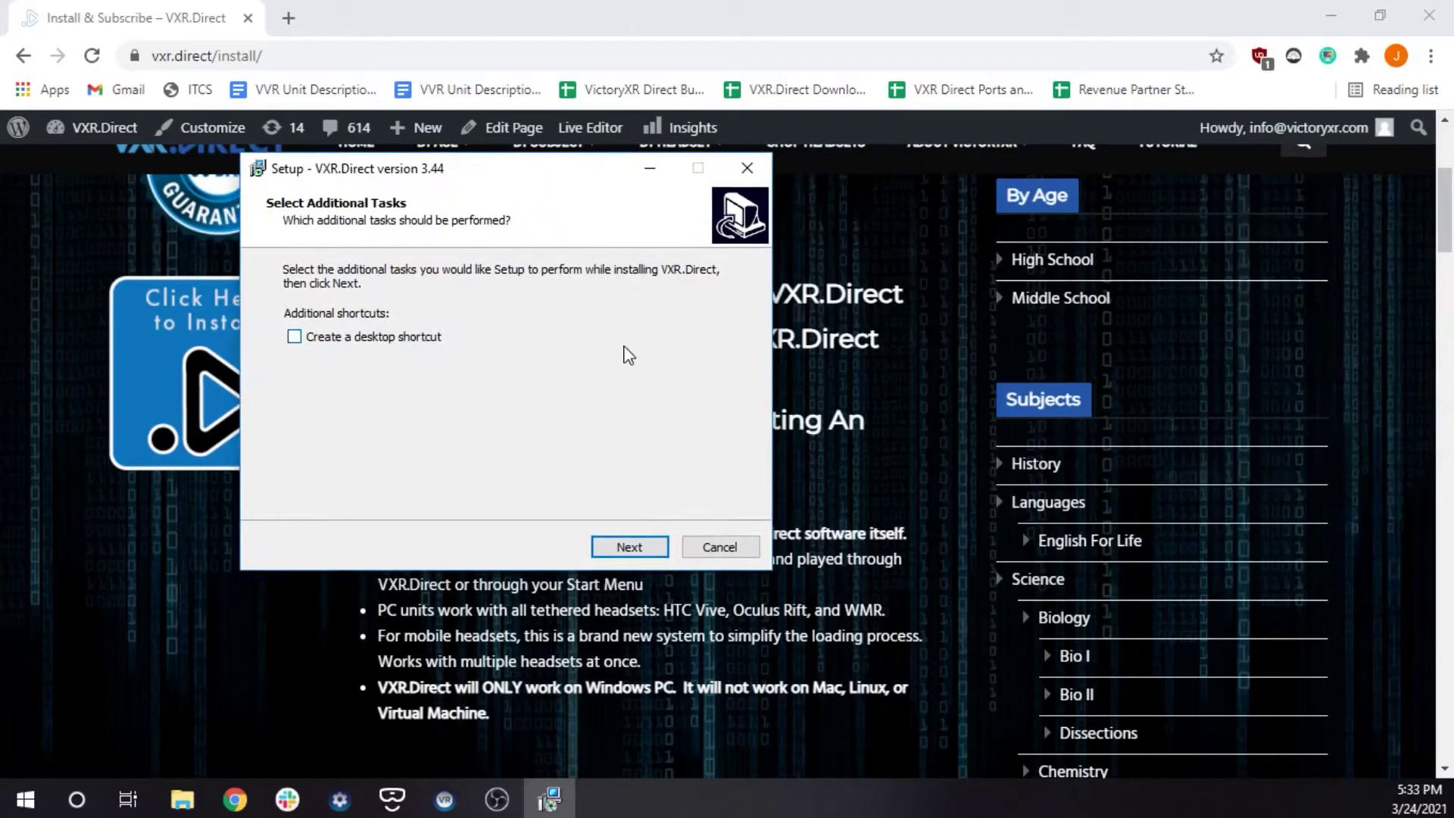
Install VXR.Direct with a desktop shortcut and finish setup, launching the app
left_click(391, 337)
left_click(613, 544)
left_click(615, 542)
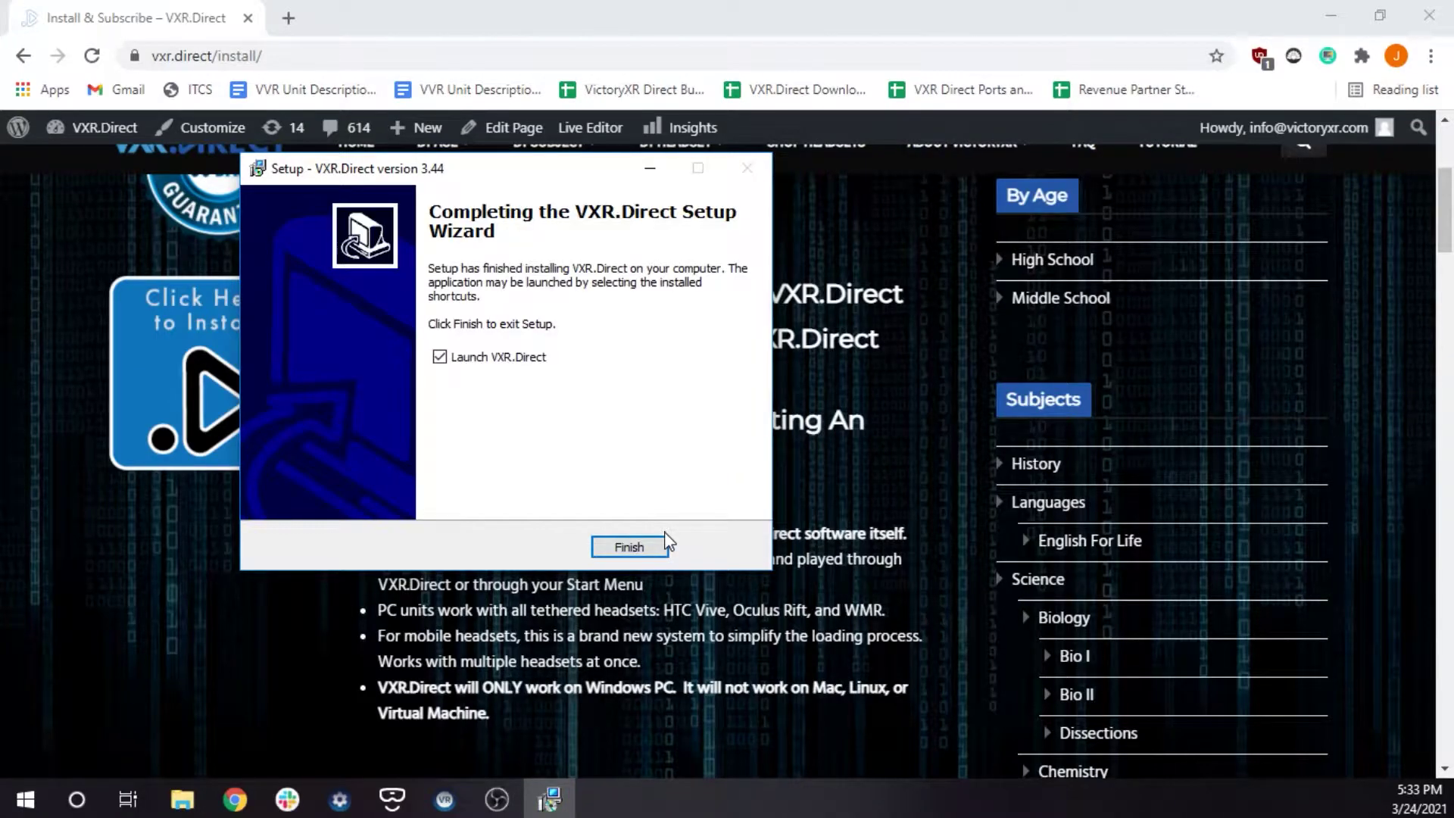
left_click(652, 545)
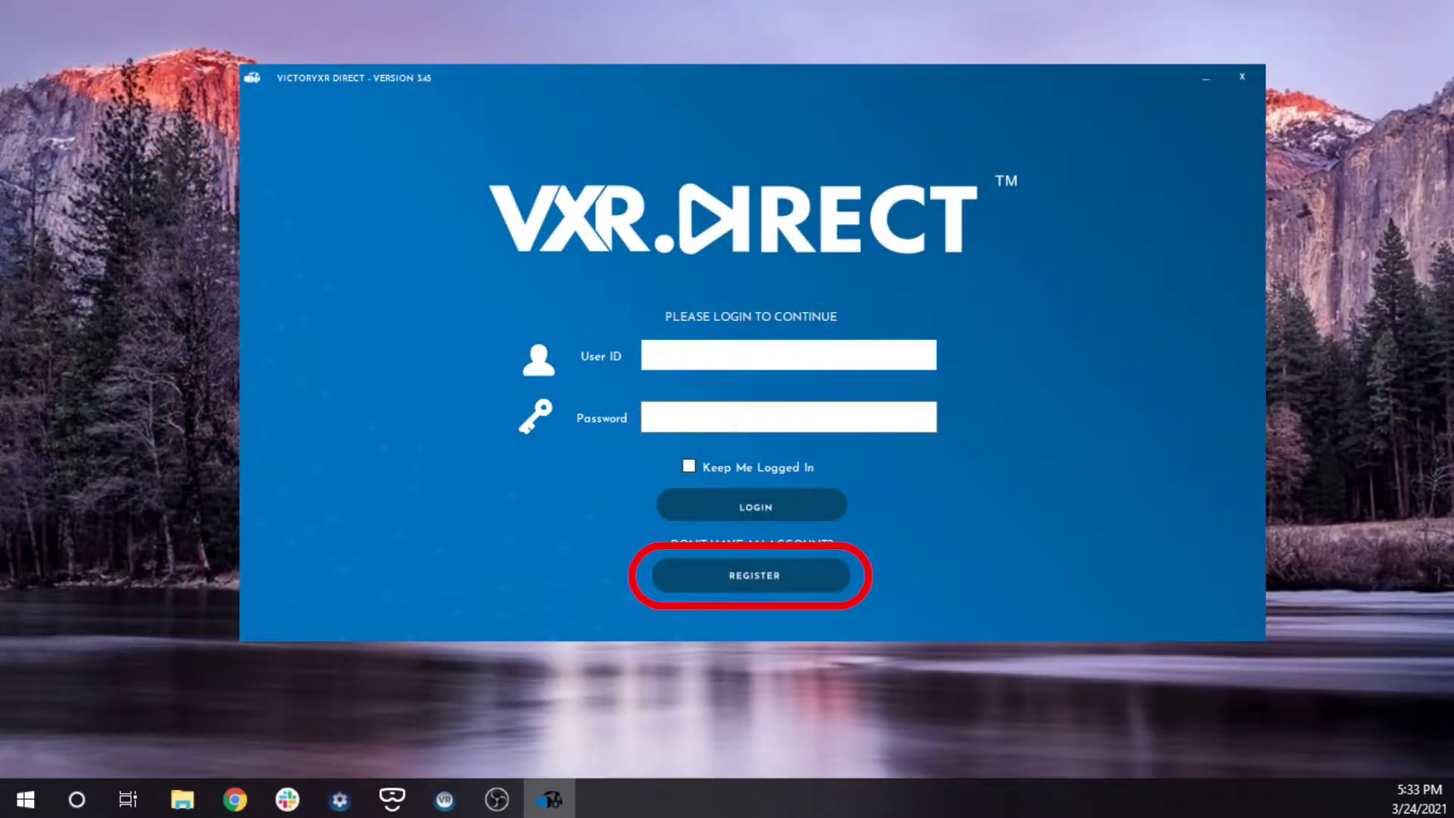
Register a new account with a user ID, password, e-mail address, and first and last name
left_click(824, 578)
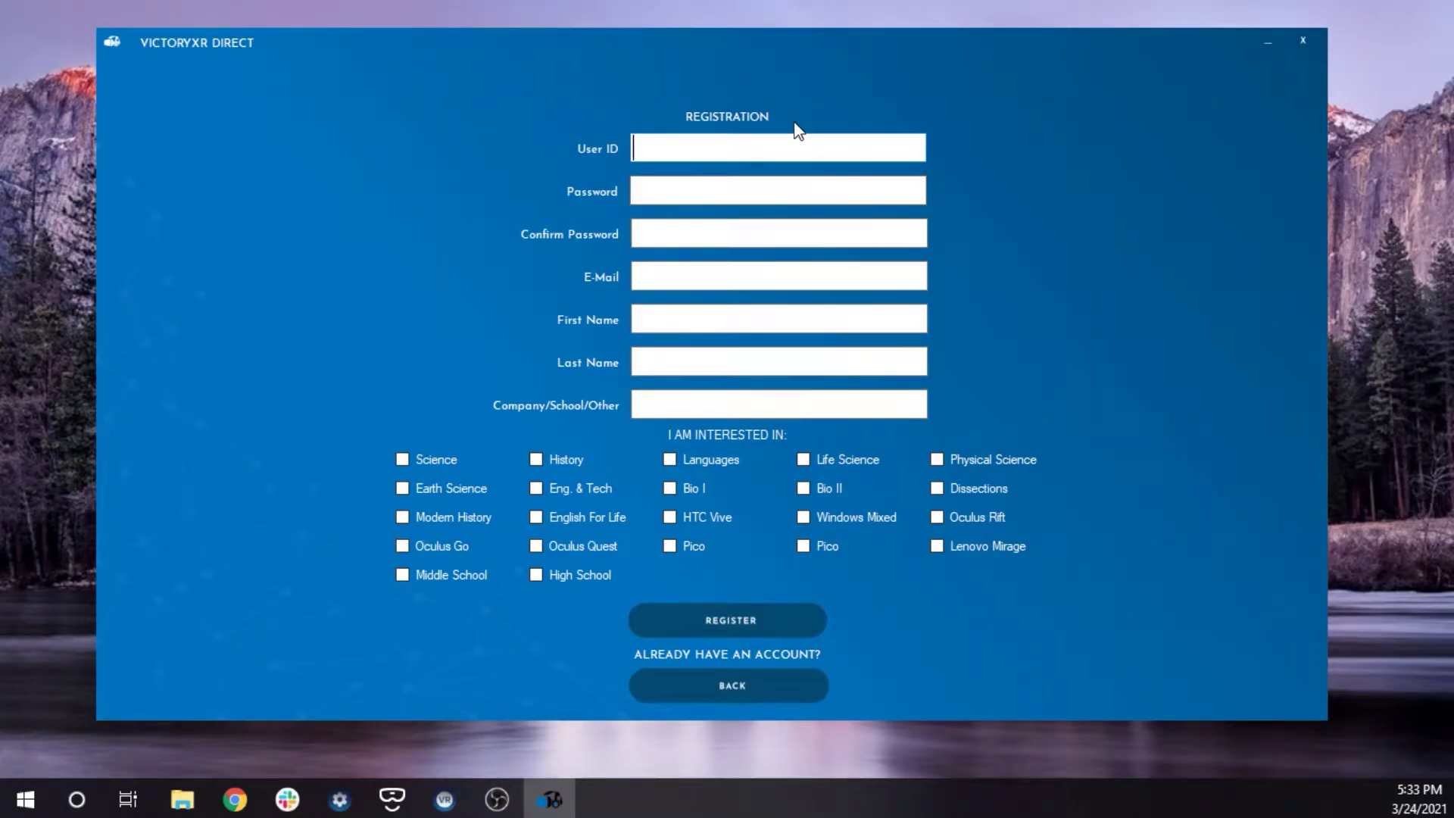
type("sample_account")
key("Tab")
type("password")
key("Tab")
type("password")
key("Tab")
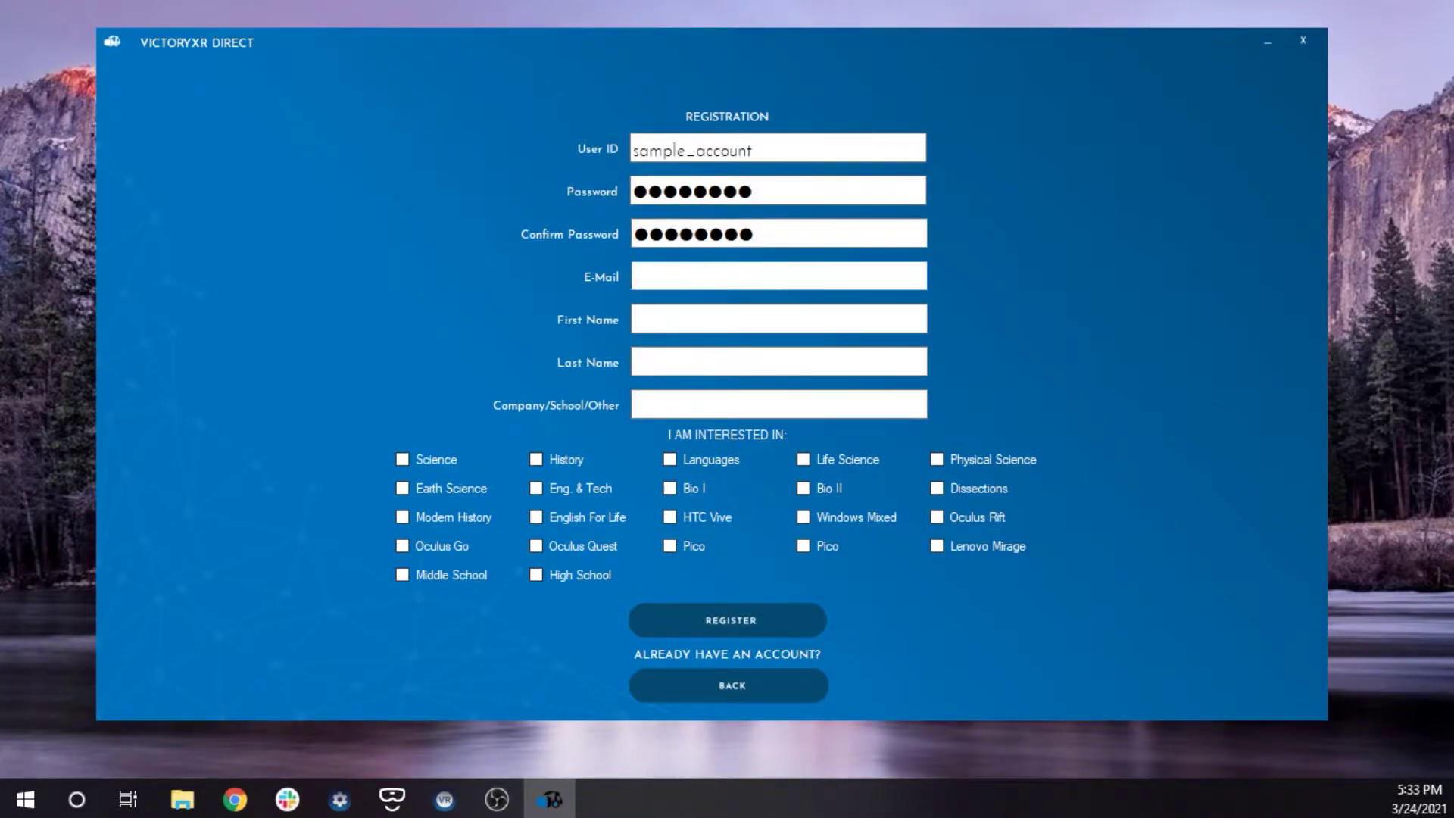
key("Tab")
type("Sample")
key("Tab")
type("Account")
key("Tab")
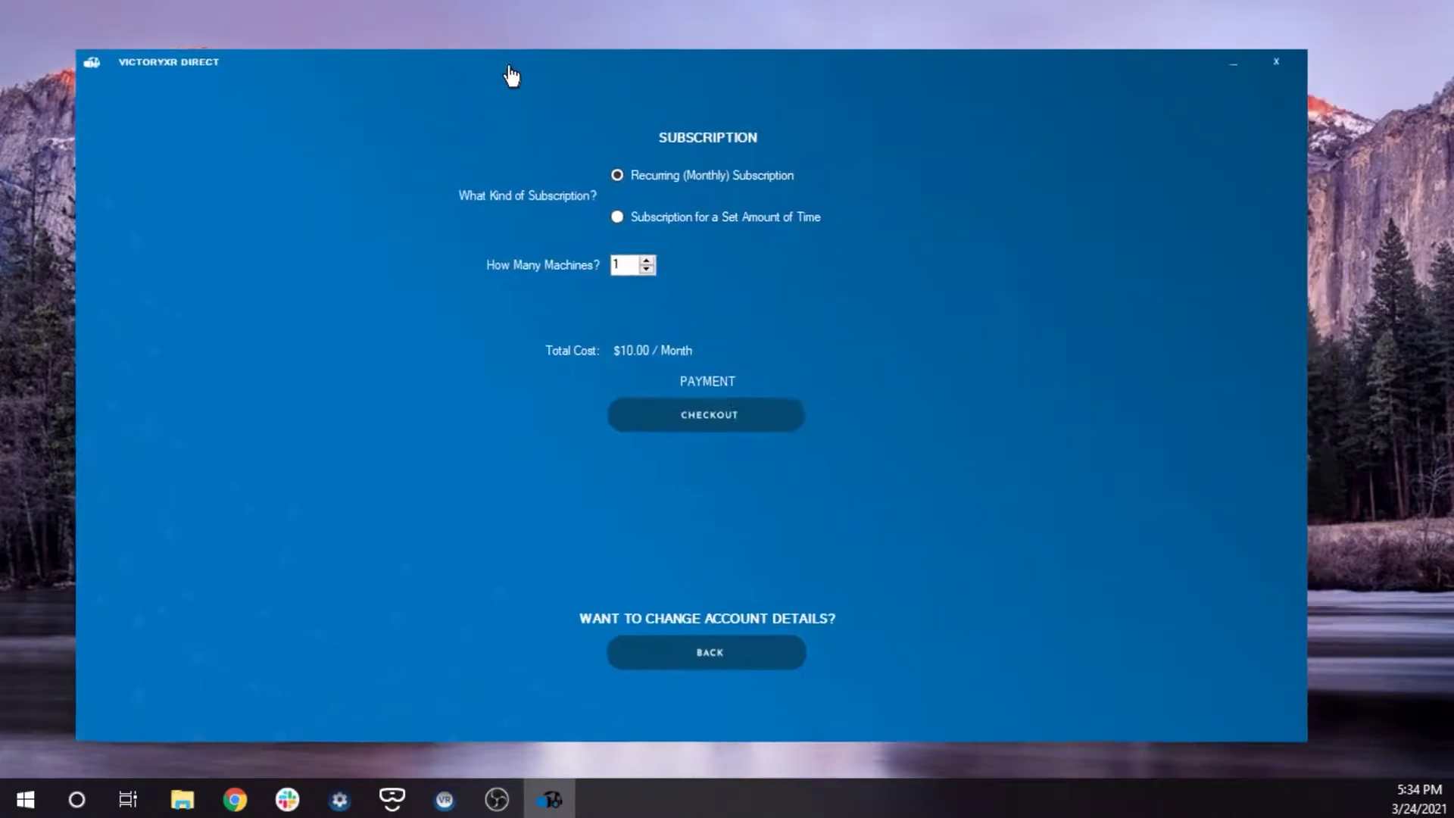
Choose a Set Amount of Time subscription with the 3 Months - $28.50 plan
left_click(633, 212)
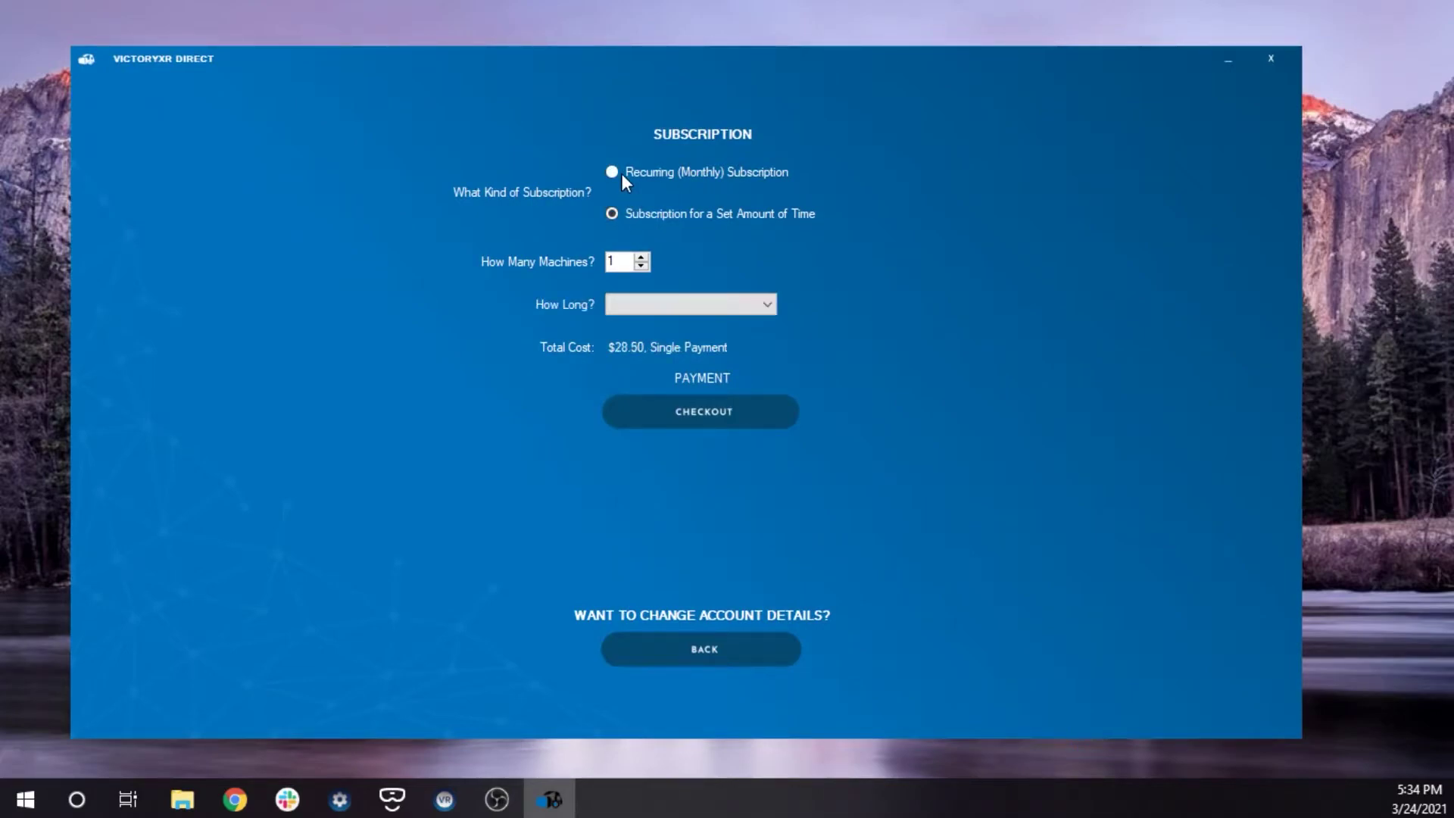
left_click(621, 174)
left_click(636, 219)
left_click(767, 303)
left_click(681, 319)
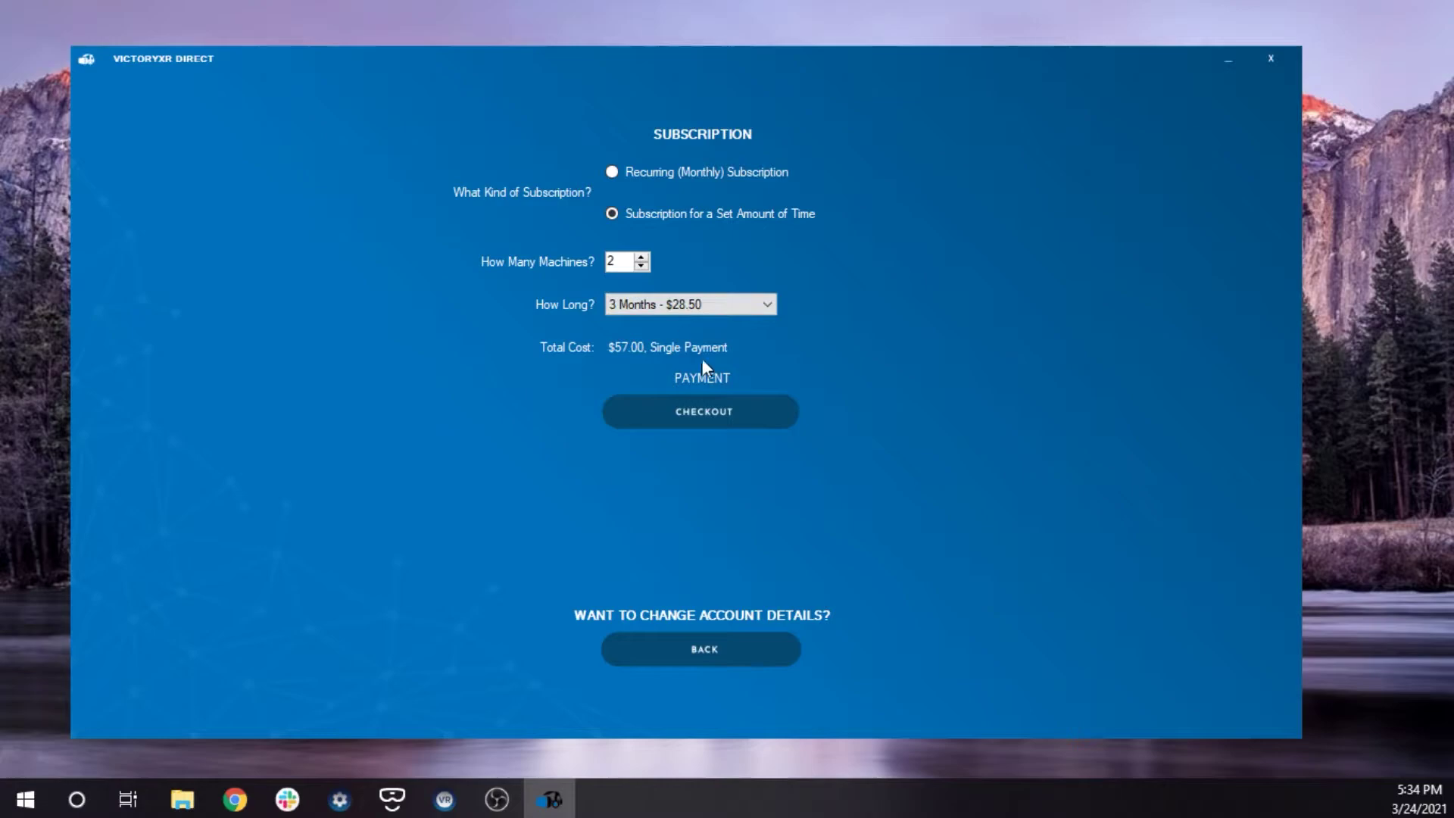
Proceed to the Shopify checkout for the $57.00 subscription and review the page
left_click(741, 433)
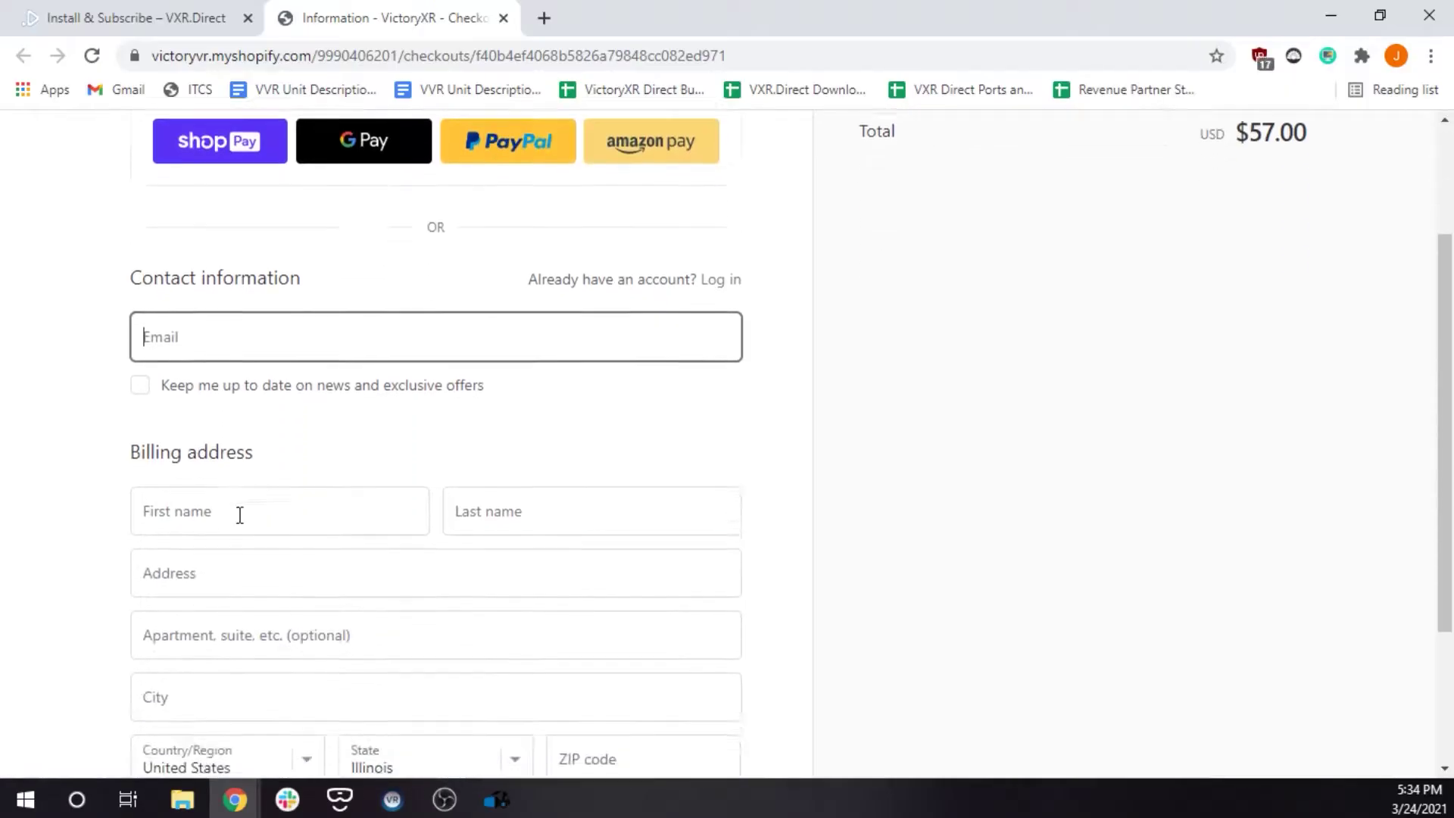
scroll(286, 284, "down", 3)
scroll(261, 287, "up", 3)
scroll(464, 270, "up", 3)
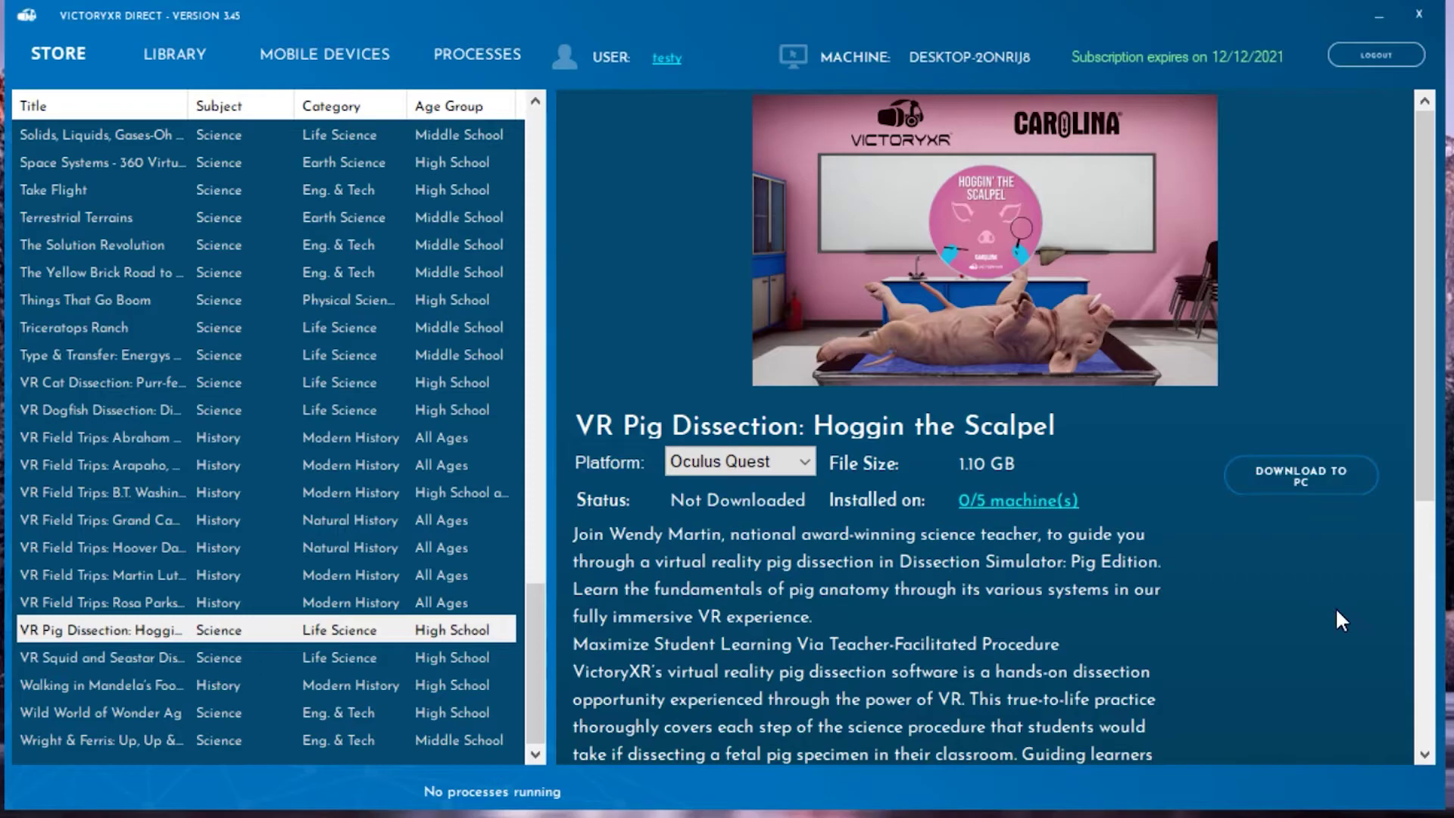
Select Vive, Rift, WMR as VR Pig Dissection's platform
left_click(803, 461)
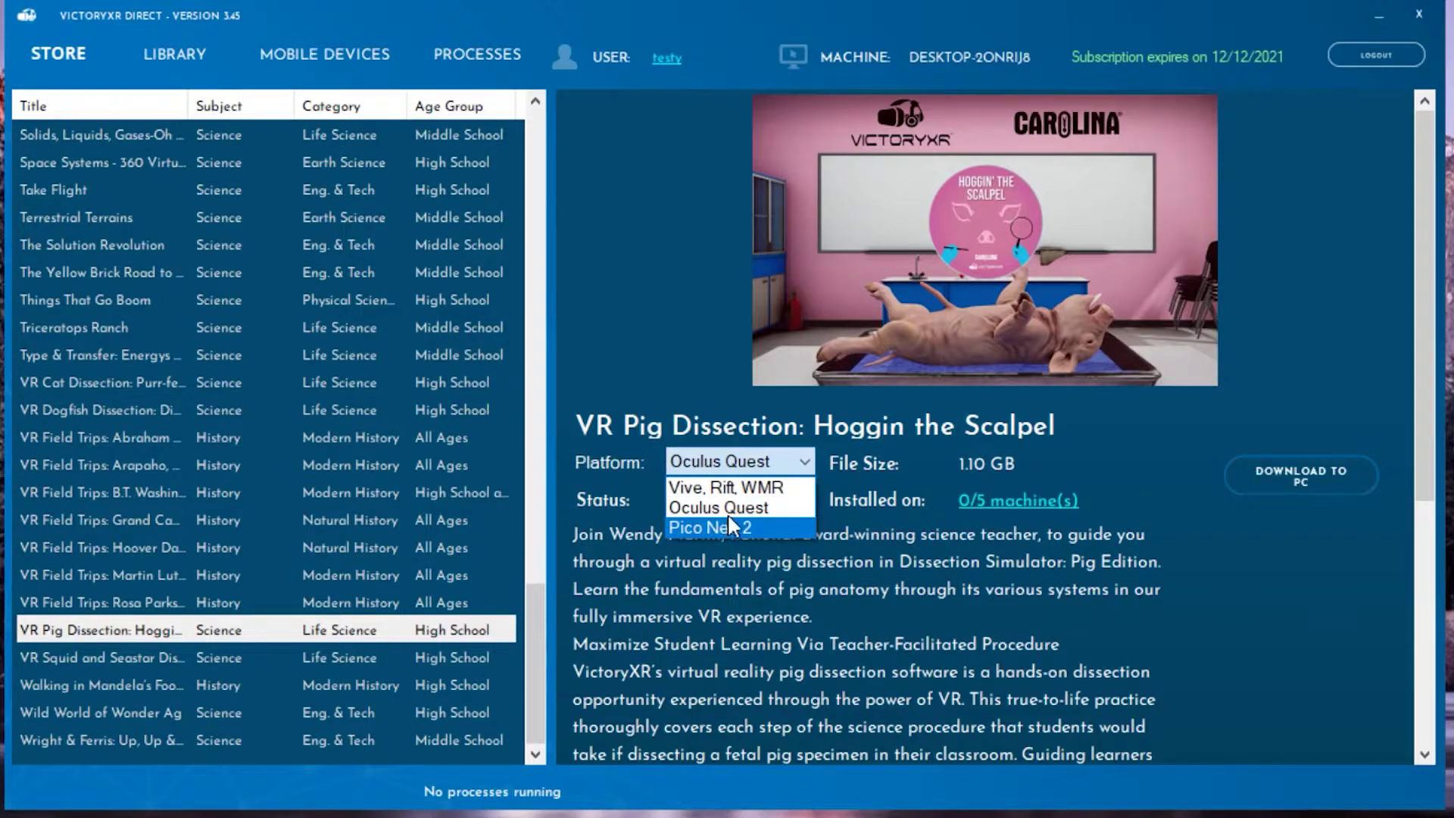
left_click(733, 490)
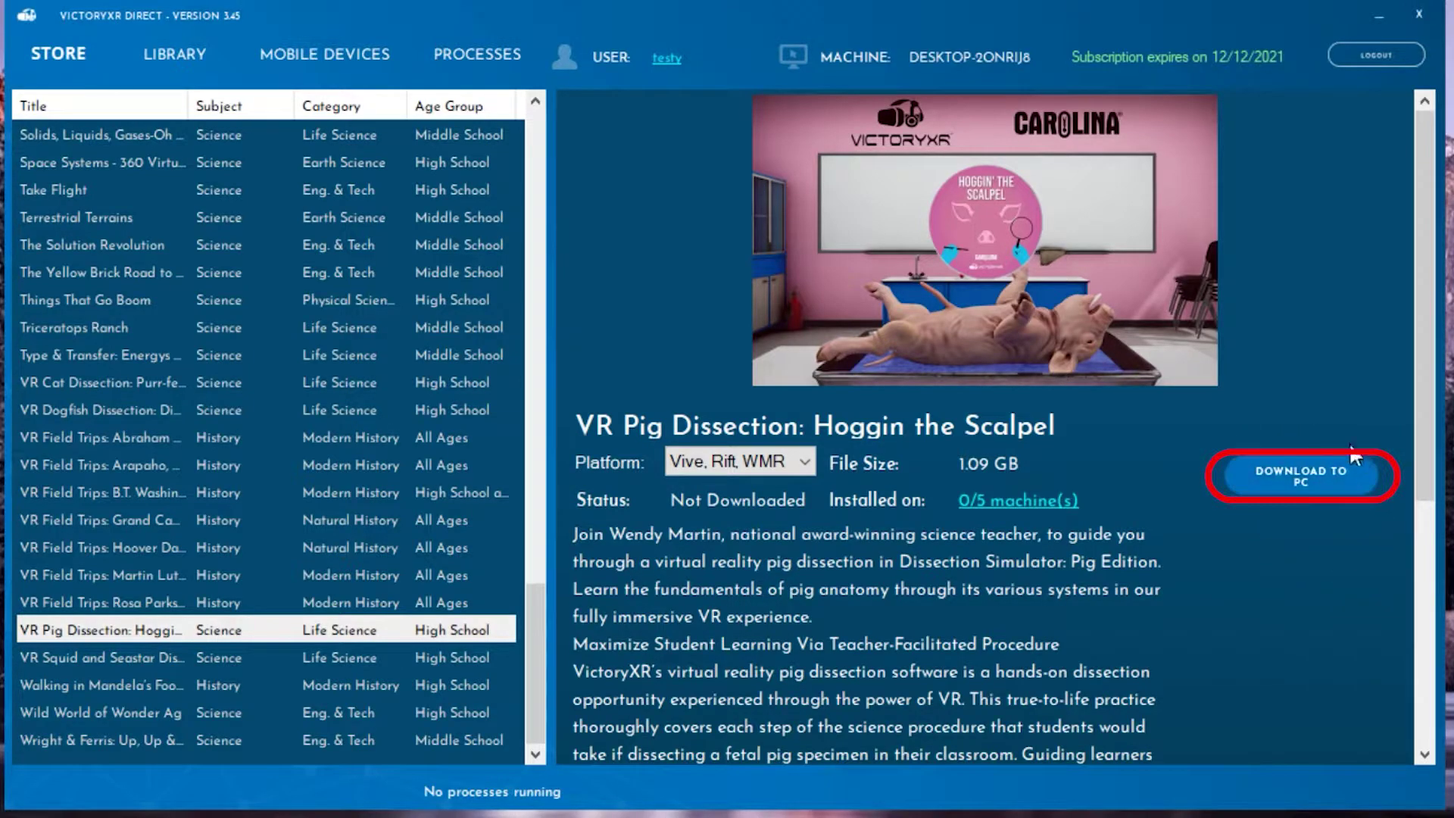
Download VR Pig Dissection to this PC and complete its setup wizard
left_click(1325, 479)
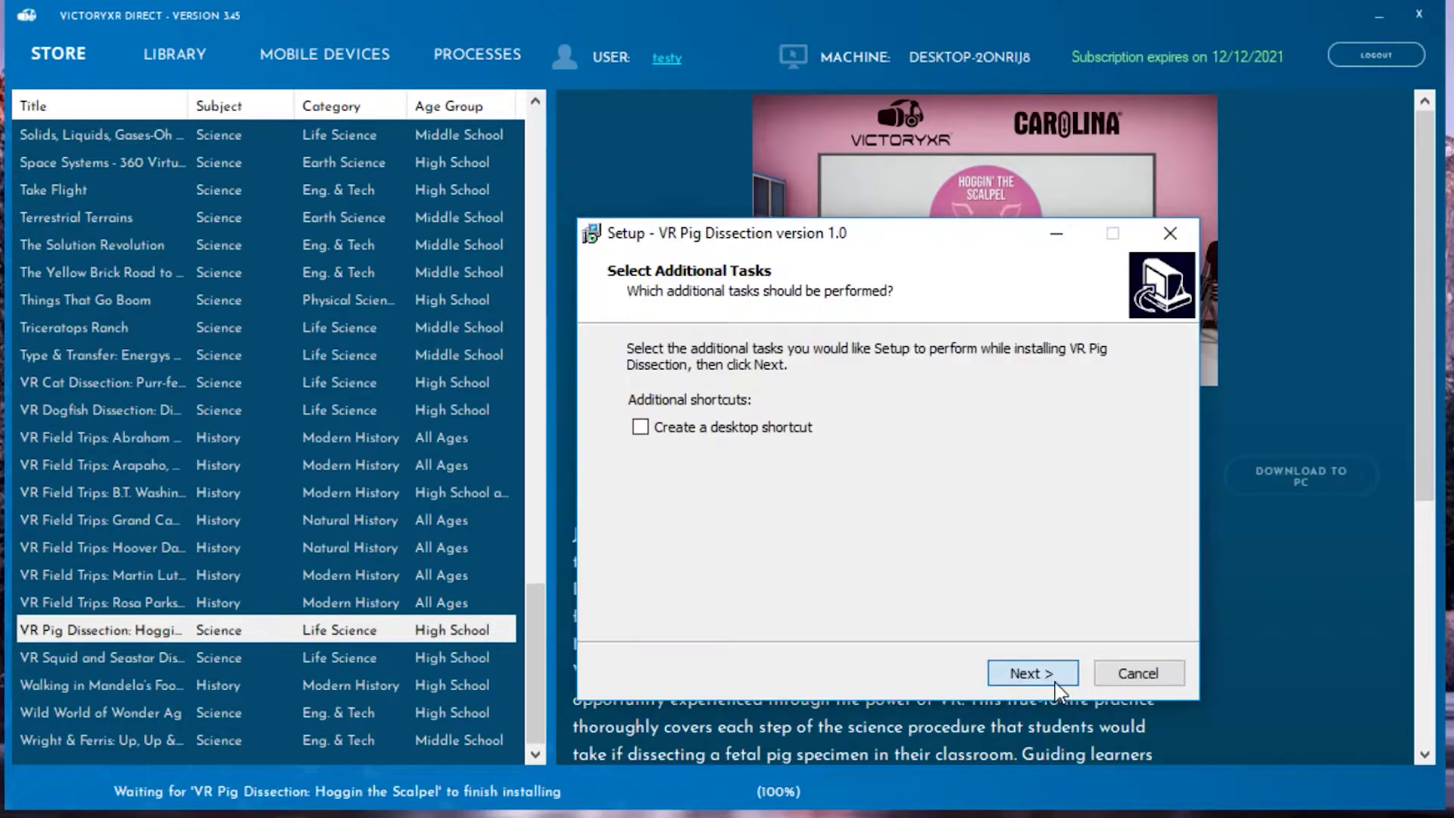
left_click(1057, 691)
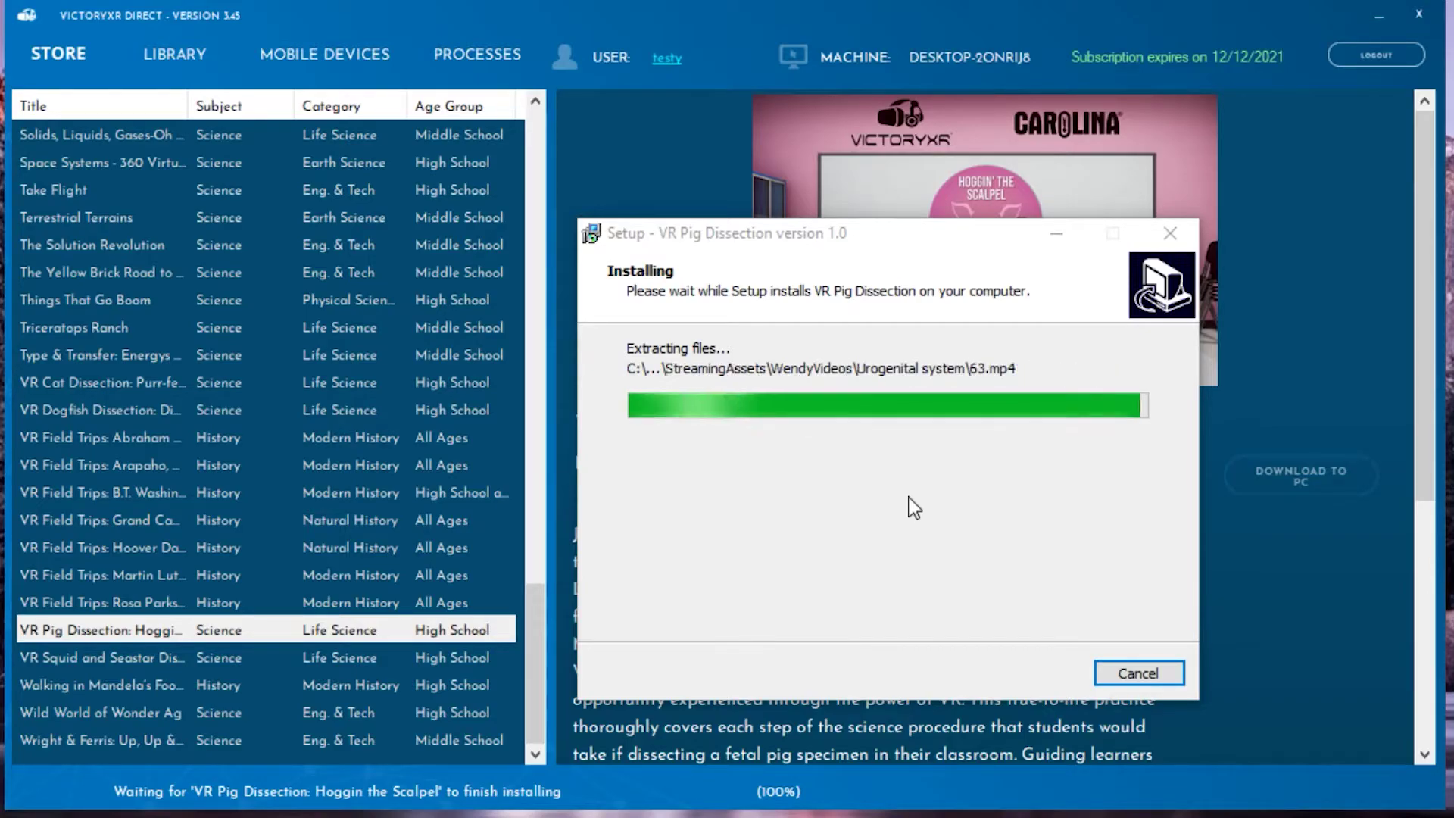
left_click(1053, 673)
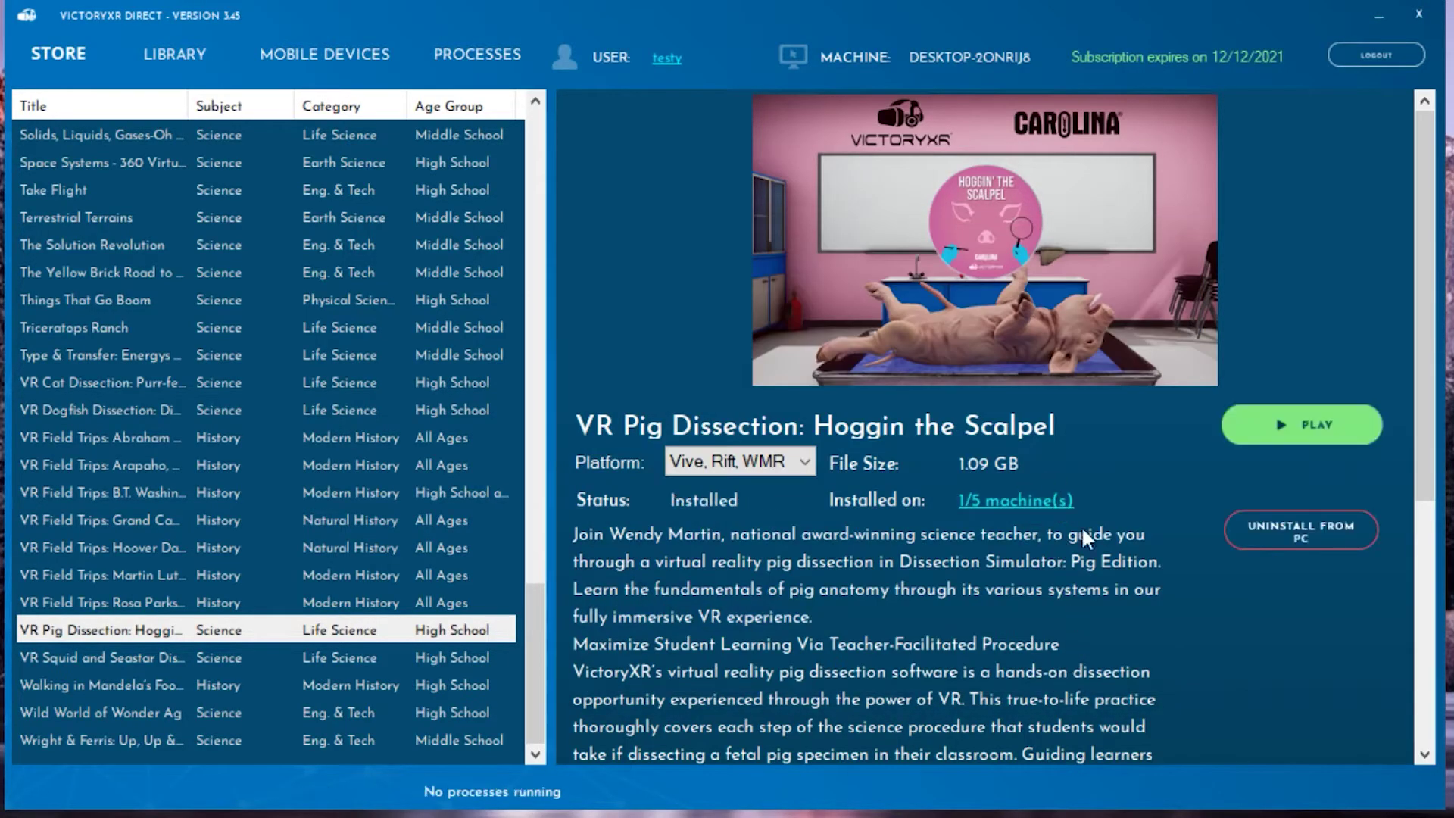
Show VR Pig Dissection's details in the Library tab
left_click(172, 70)
left_click(109, 136)
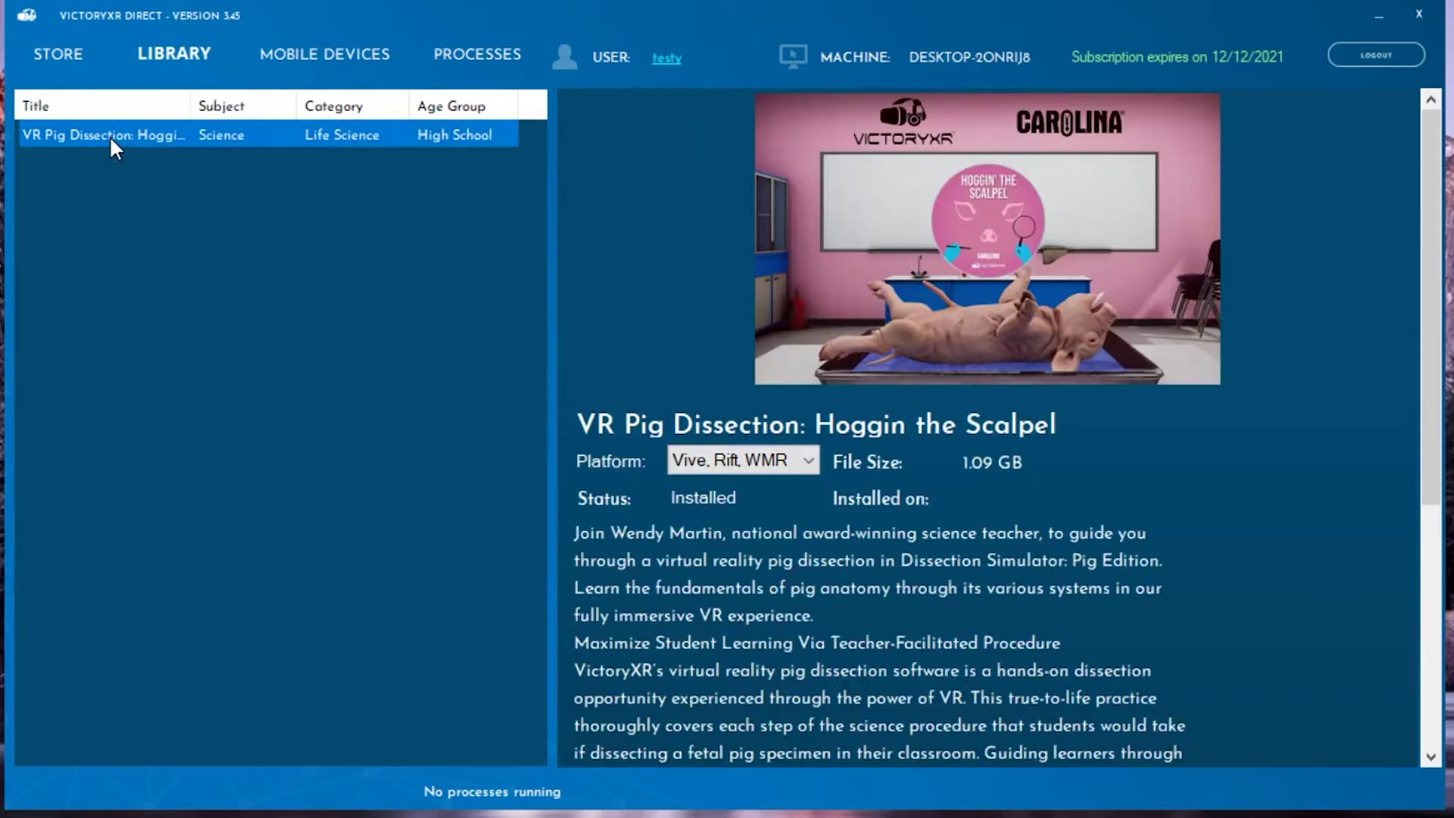